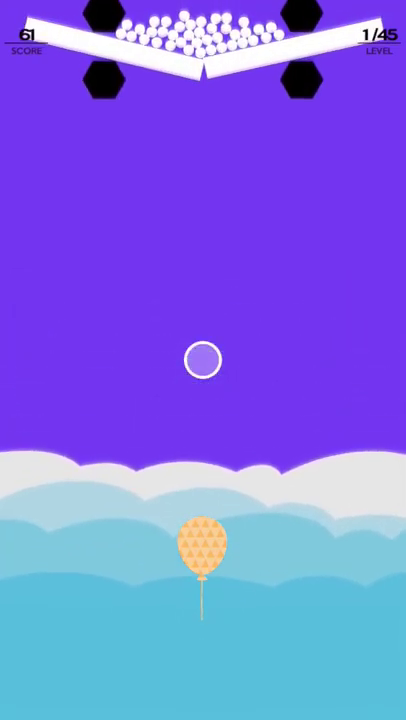
{"action": "mouse_move", "coordinate": [203, 360]}
{"action": "left_mouse_down"}
{"action": "mouse_move", "coordinate": [200, 140]}
{"action": "mouse_move", "coordinate": [257, 357]}
{"action": "left_mouse_up"}
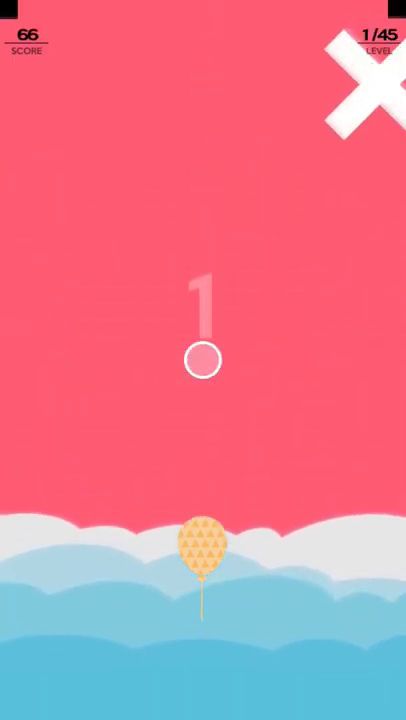
{"action": "left_click_drag", "start_coordinate": [202, 360], "coordinate": [293, 322]}
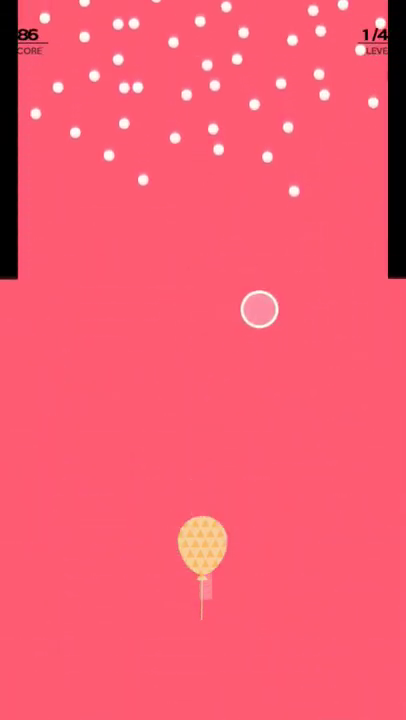
{"action": "left_click_drag", "start_coordinate": [228, 288], "coordinate": [183, 246]}
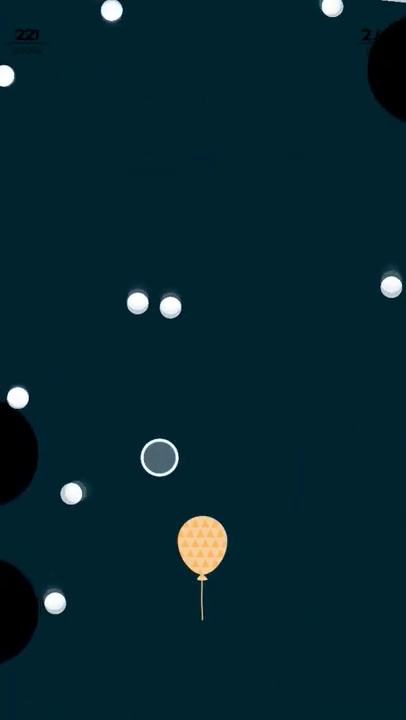
{"action": "mouse_move", "coordinate": [129, 397]}
{"action": "left_mouse_down"}
{"action": "mouse_move", "coordinate": [202, 374]}
{"action": "mouse_move", "coordinate": [278, 306]}
{"action": "left_mouse_up"}
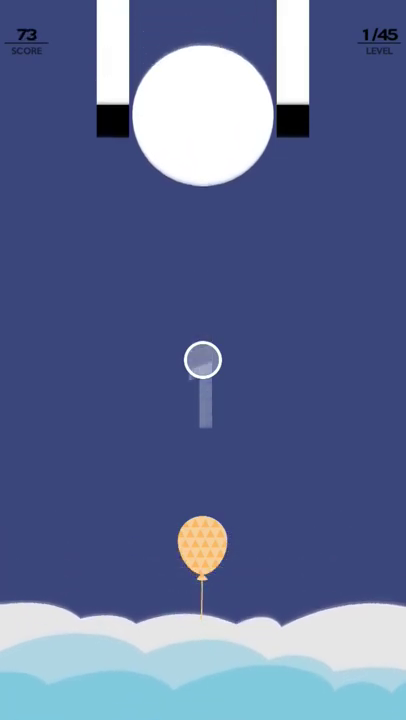
{"action": "left_click_drag", "start_coordinate": [202, 360], "coordinate": [175, 196]}
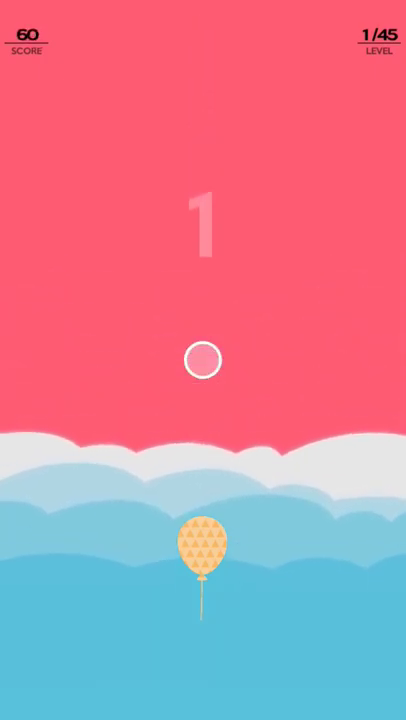
{"action": "left_click_drag", "start_coordinate": [203, 360], "coordinate": [326, 288]}
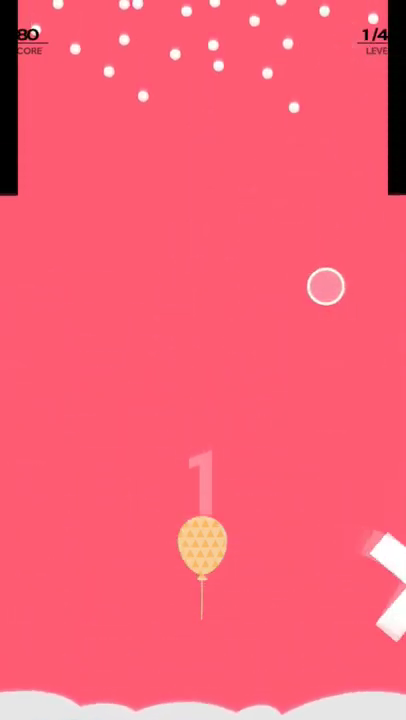
{"action": "left_click_drag", "start_coordinate": [230, 283], "coordinate": [213, 281]}
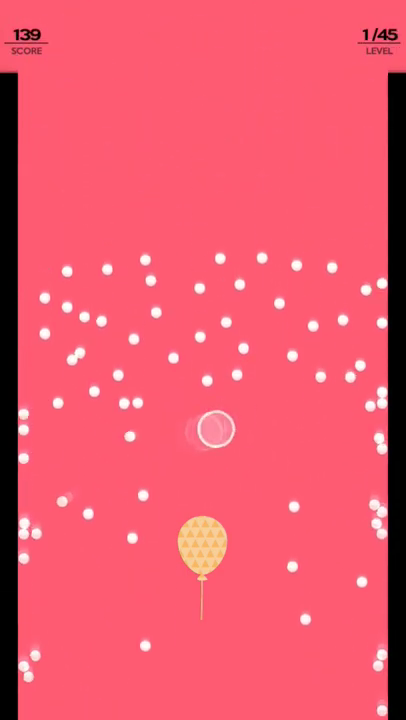
{"action": "left_click_drag", "start_coordinate": [238, 425], "coordinate": [266, 427]}
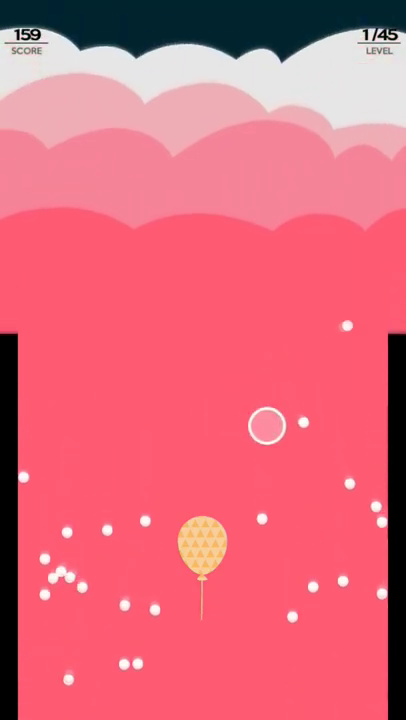